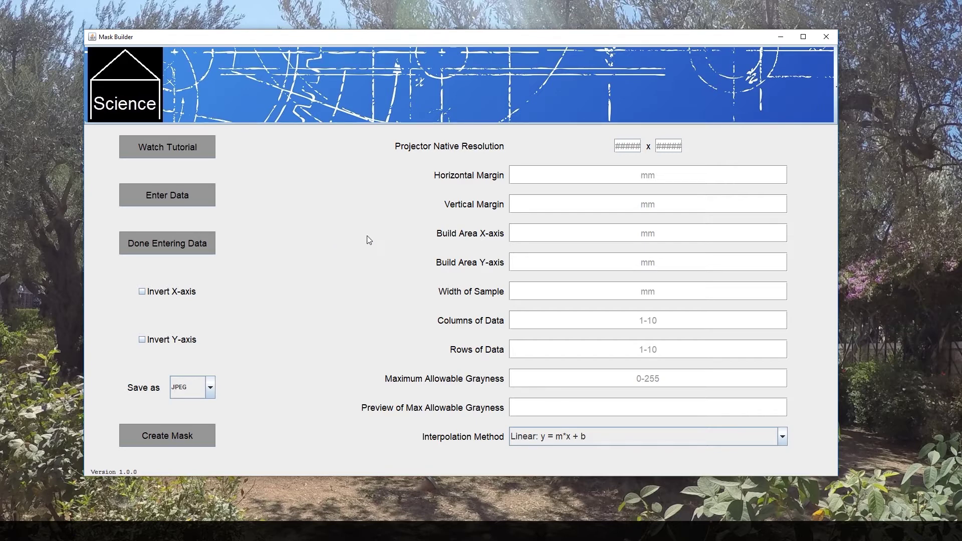
Open the Garage Science YouTube channel from the Science banner and scroll through it
click(354, 95)
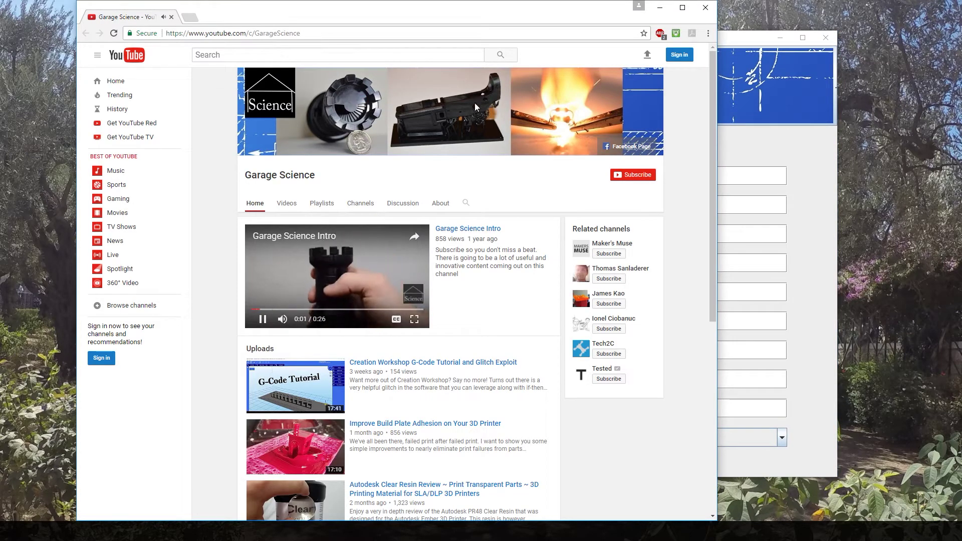
scroll(351, 250, down, 4)
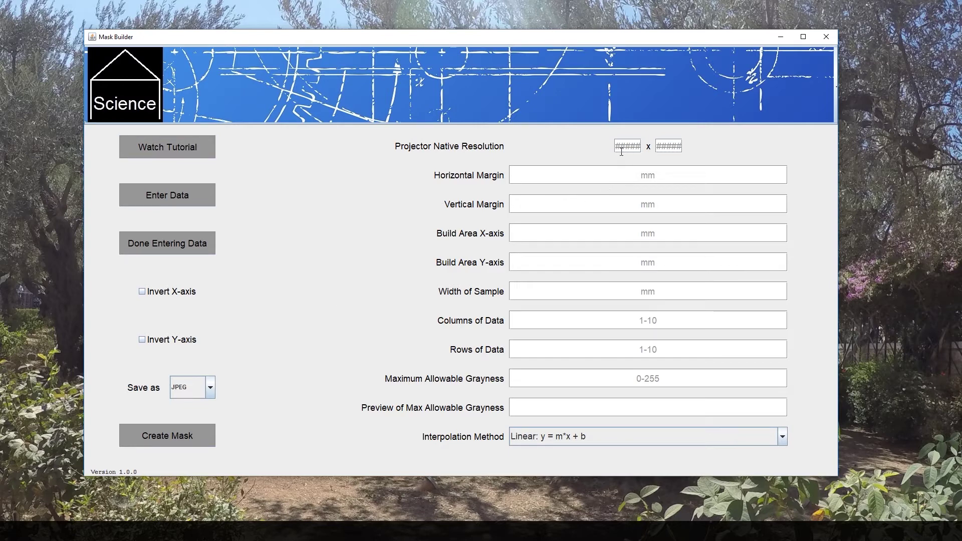
Set the projector native resolution to 800 x 600
drag(616, 147, 675, 149)
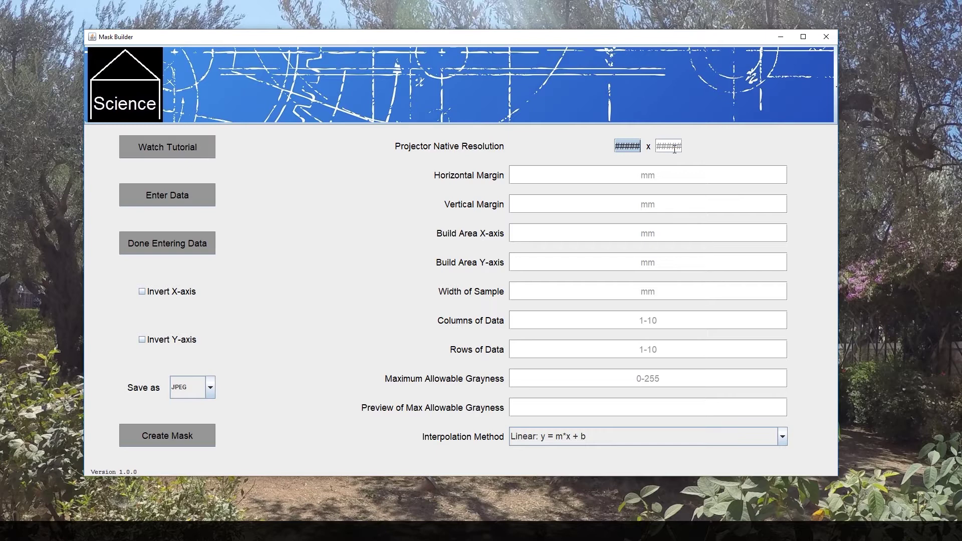
text(800)
click(659, 147)
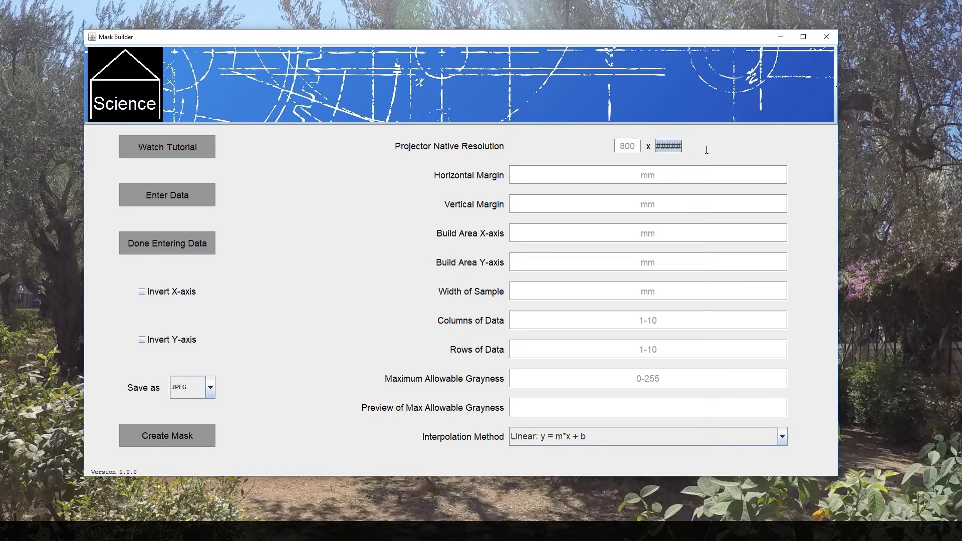
text(600)
Enter 2 mm for both margins and 80 for the build area X-axis
click(618, 176)
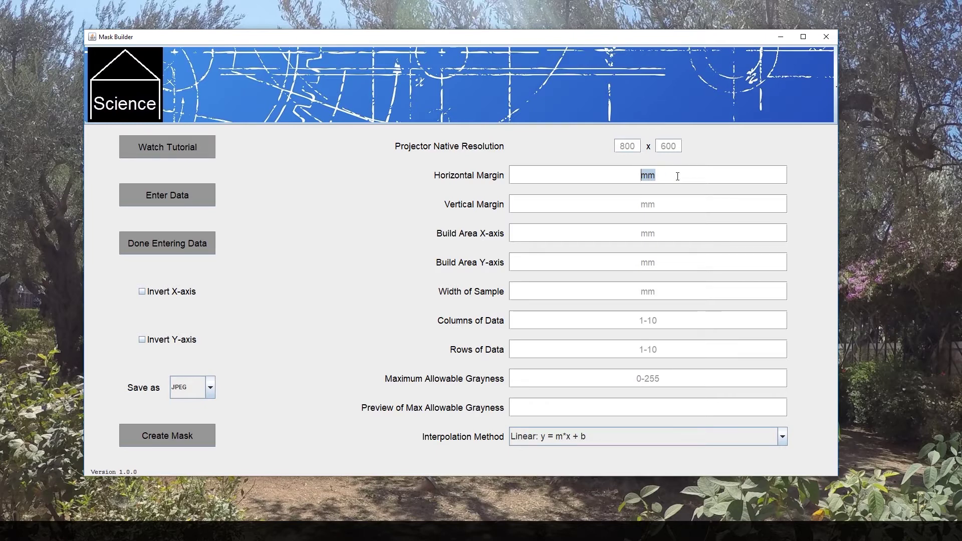
text(2)
click(628, 204)
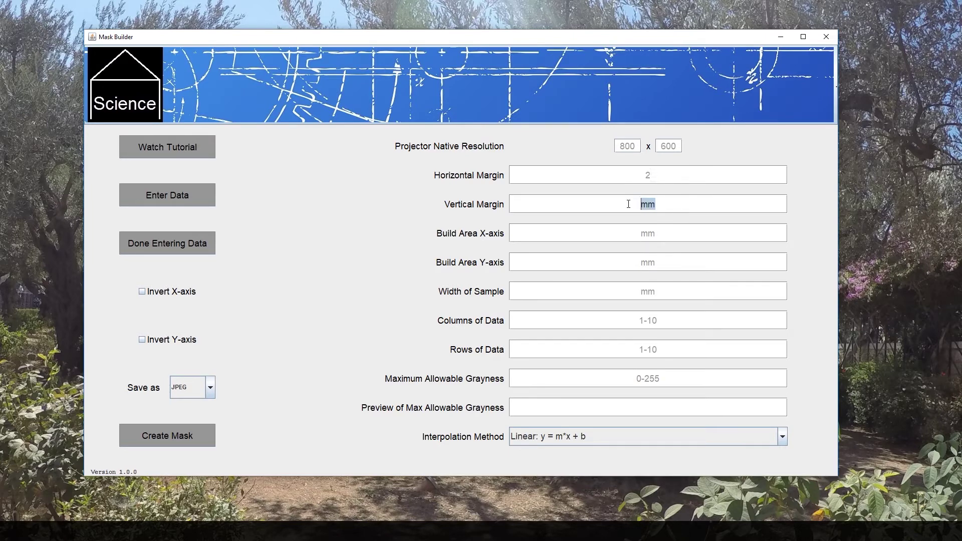
text(2)
click(610, 235)
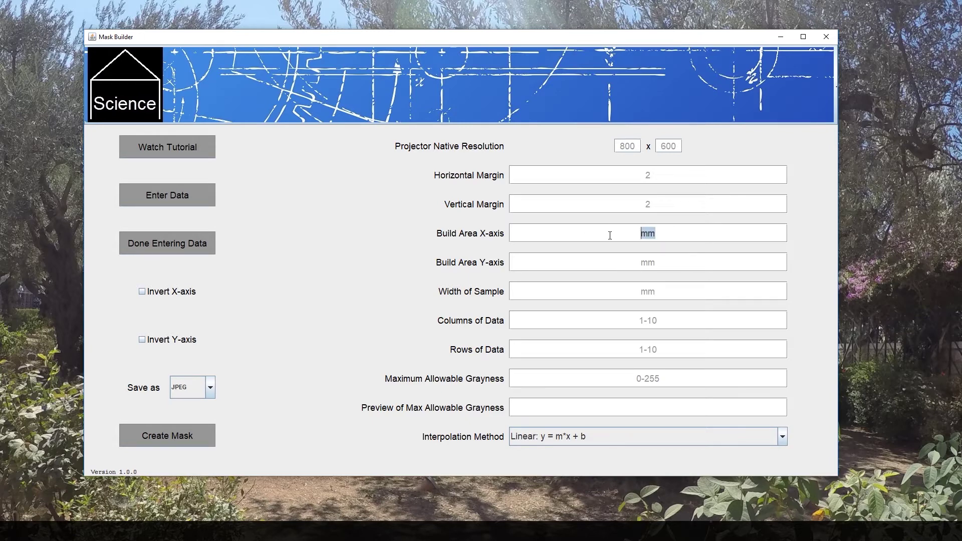
text(80)
click(653, 262)
drag(684, 265, 612, 262)
Enter build area Y of 60, sample width 2, and 4 columns by 4 rows
text(60)
drag(685, 298, 605, 295)
text(2)
click(689, 323)
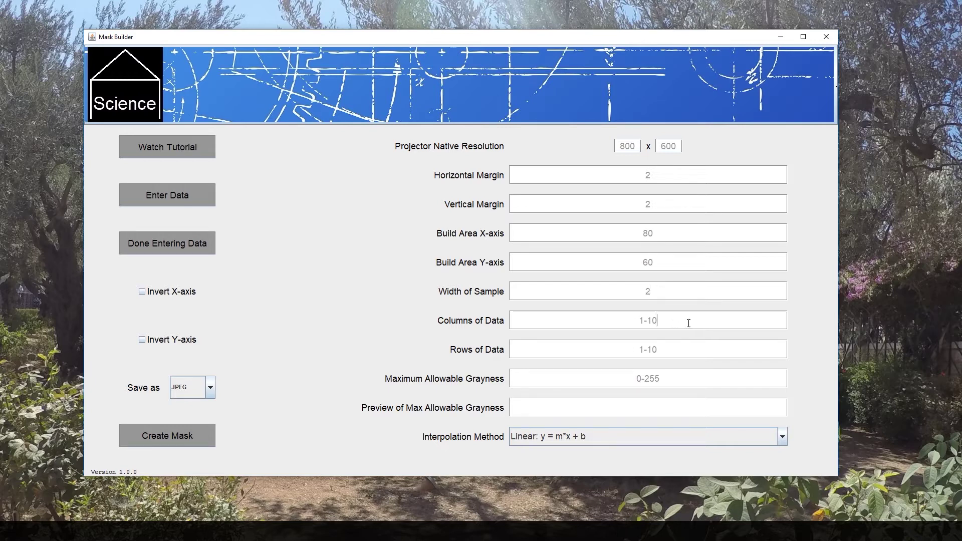
drag(688, 323, 608, 323)
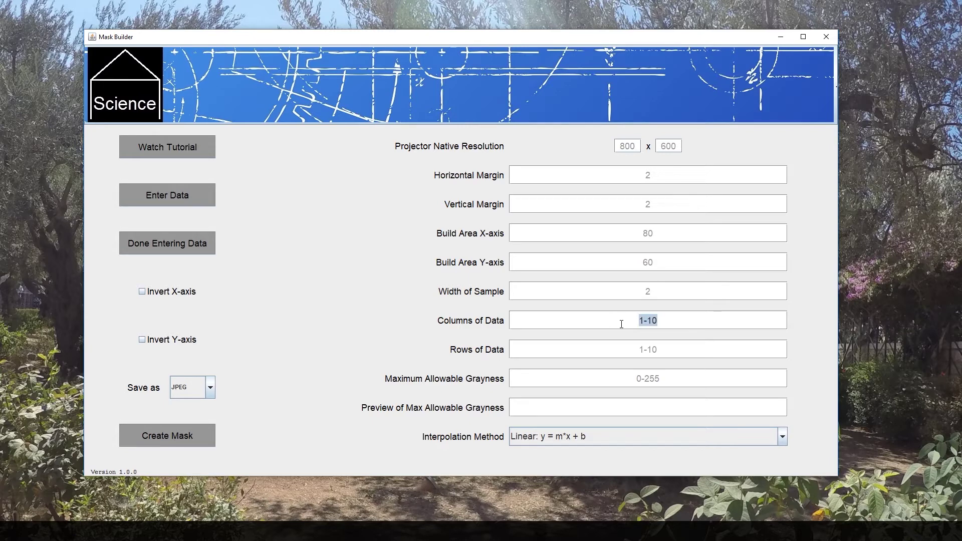
text(4)
click(668, 353)
drag(680, 350, 623, 346)
text(4)
click(623, 377)
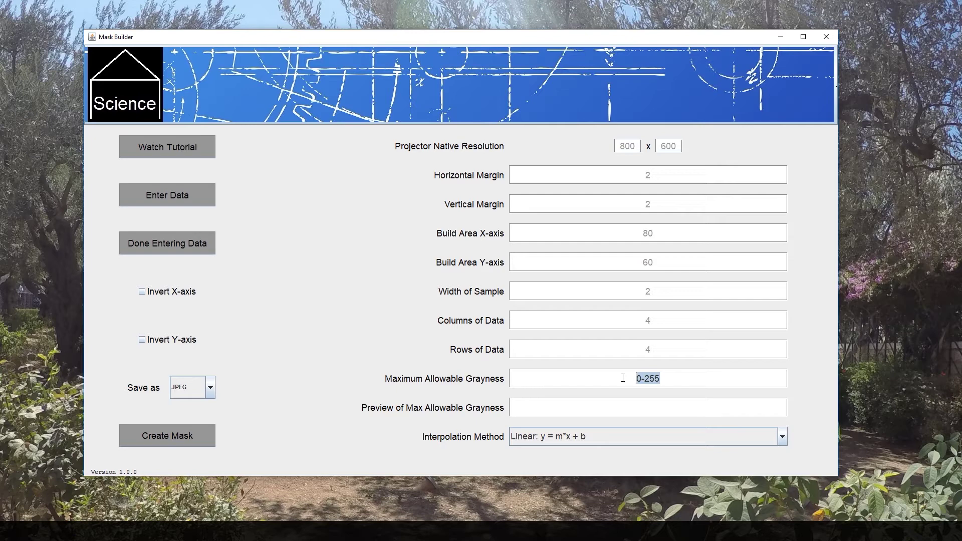
Preview maximum grayness values of 100, 200 and 250
text(100)
key(Return)
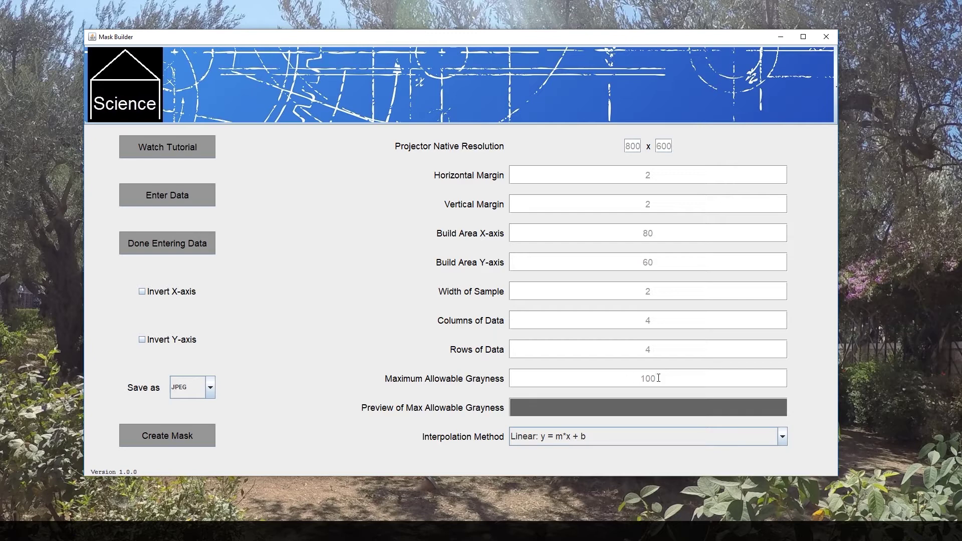
click(659, 378)
drag(658, 378, 612, 378)
text(200)
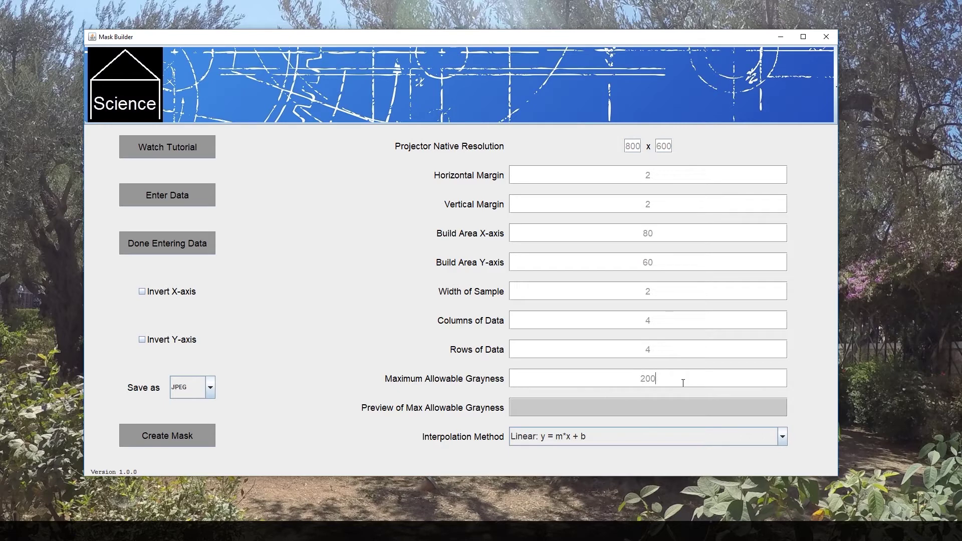
drag(683, 383, 619, 379)
text(250)
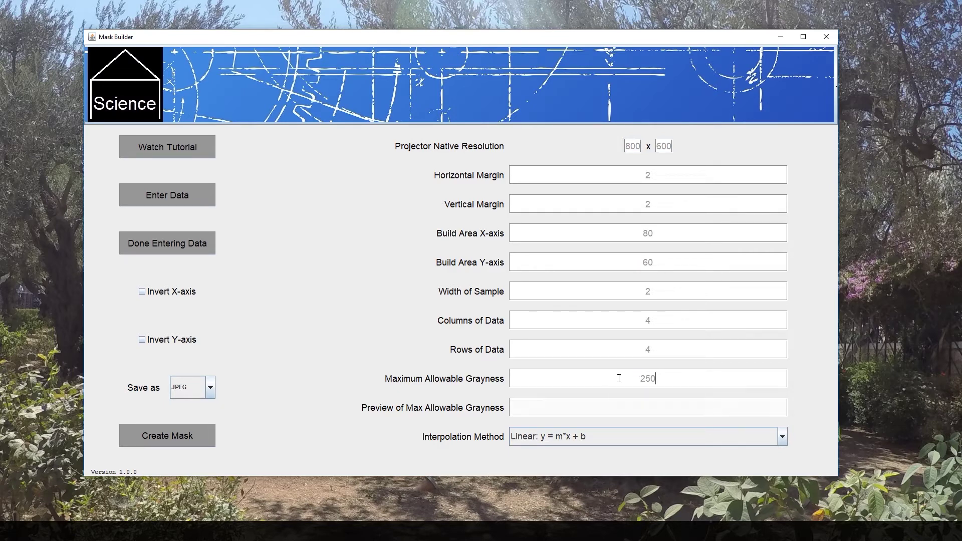
Try 255 and 200, then settle the maximum grayness at 100
drag(658, 379, 652, 377)
text(5)
drag(669, 378, 630, 380)
text(200)
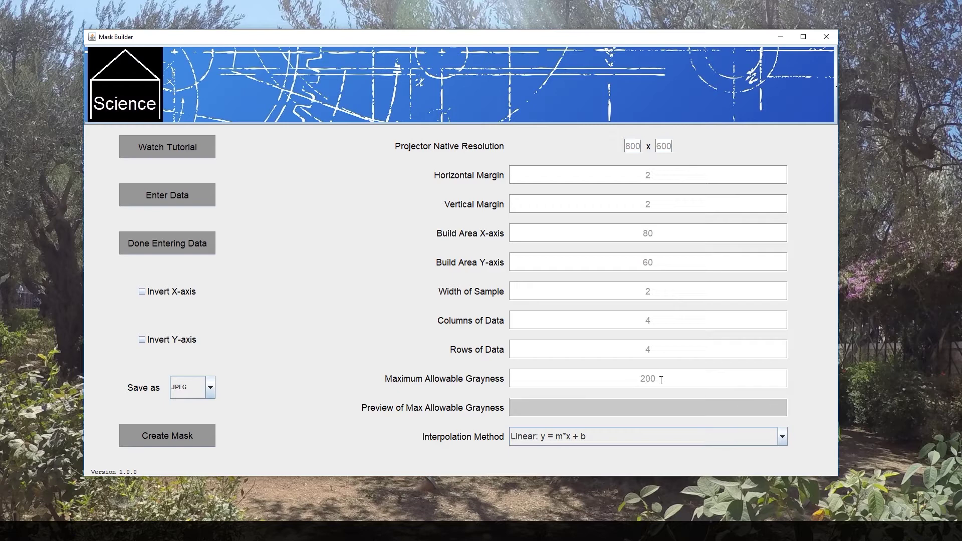
drag(661, 380, 636, 376)
text(100)
key(Return)
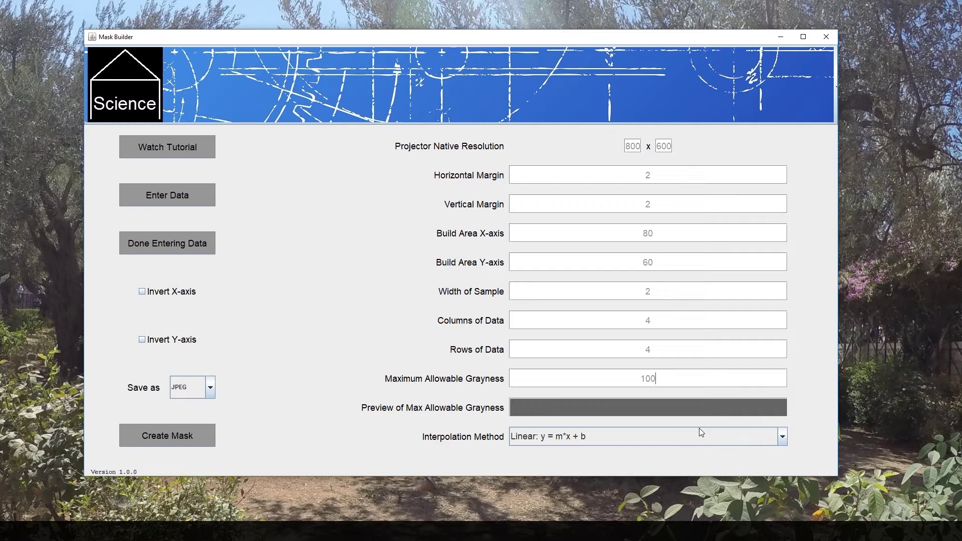
Review the interpolation methods and keep Linear: y = m*x + b
click(785, 436)
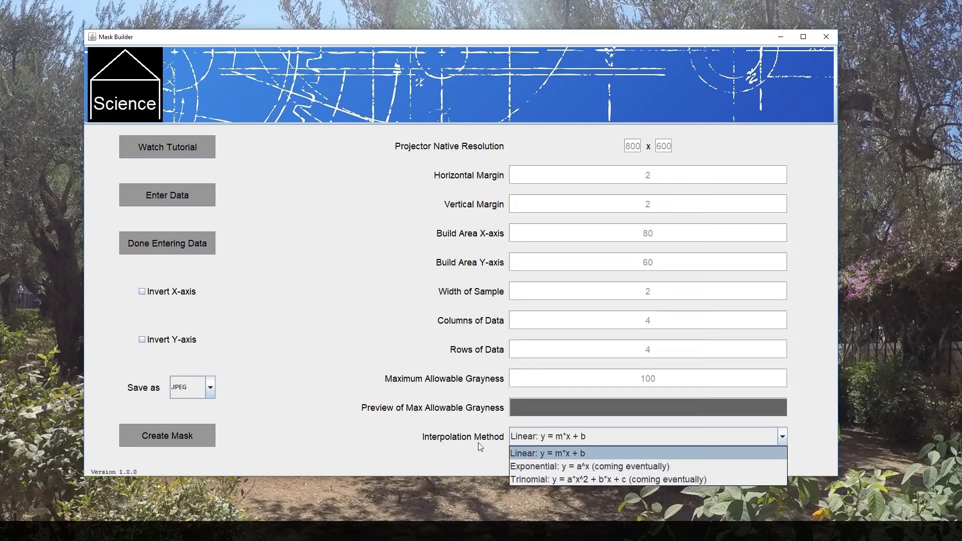
click(473, 427)
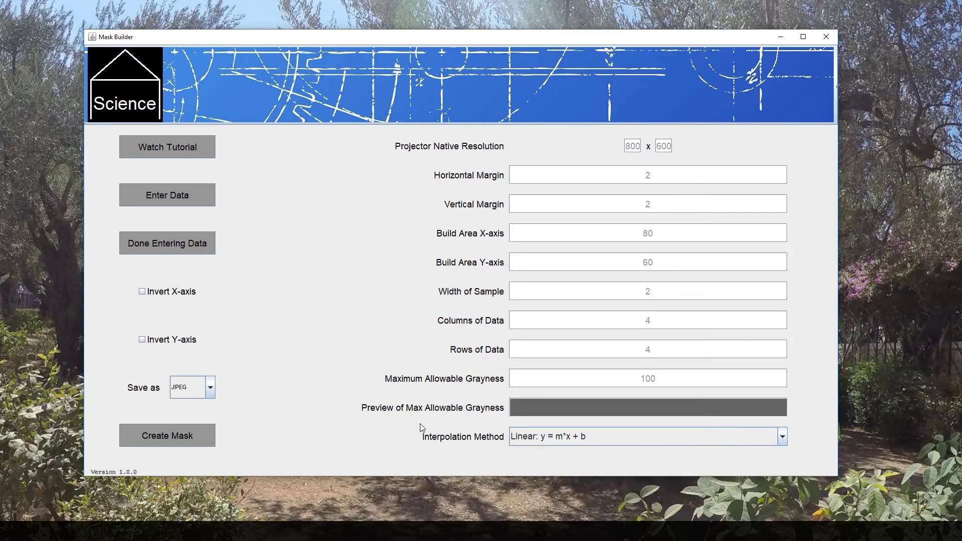
Bring up the 4x4 grid of empty XXXXms exposure-time boxes
click(171, 194)
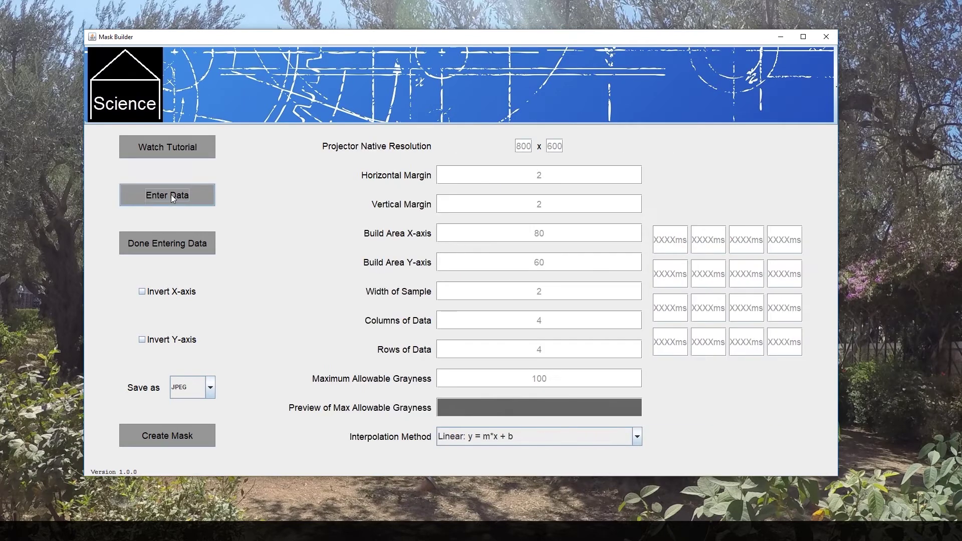
click(534, 324)
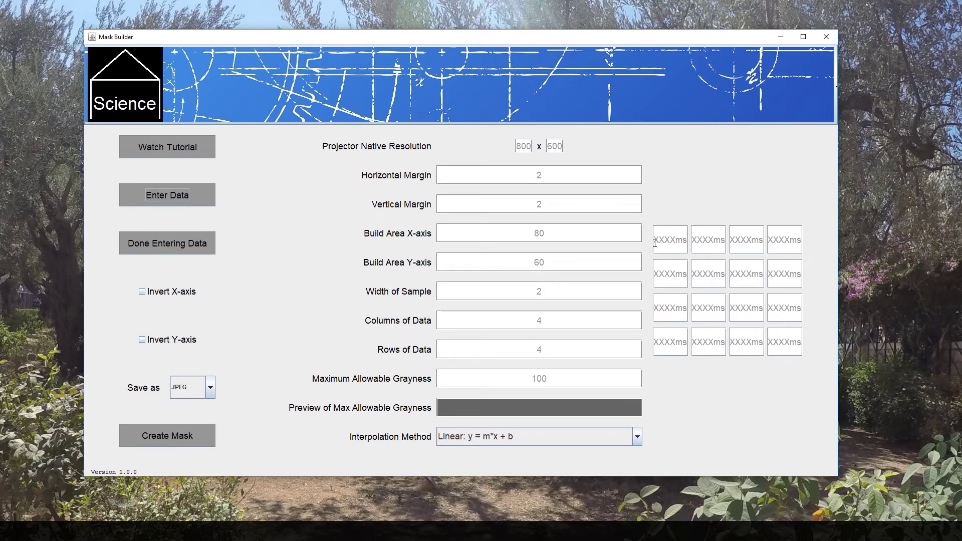
drag(655, 243, 693, 248)
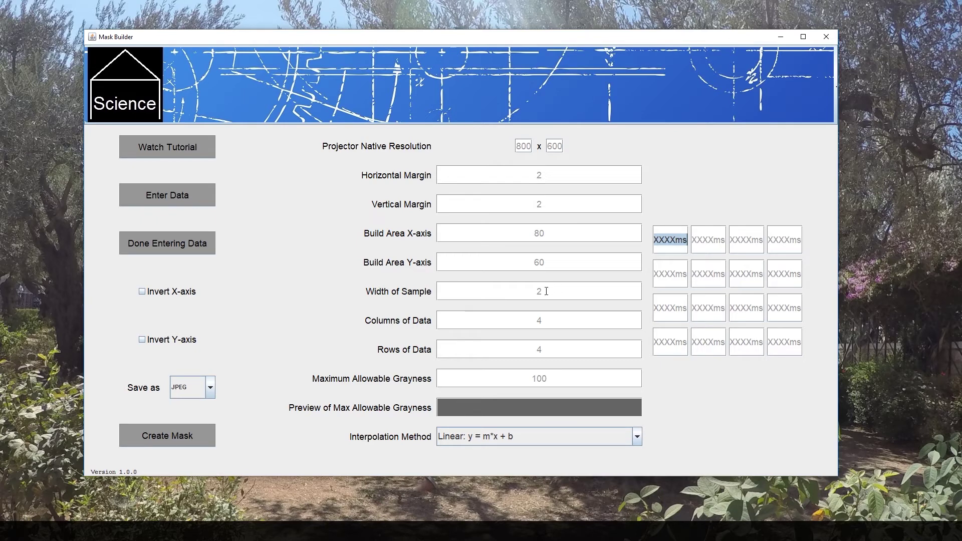
click(523, 293)
Enter 1000 in the first cell, 4000 bottom-right, and 3000 in the three cells around it
drag(655, 241, 703, 241)
text(1000)
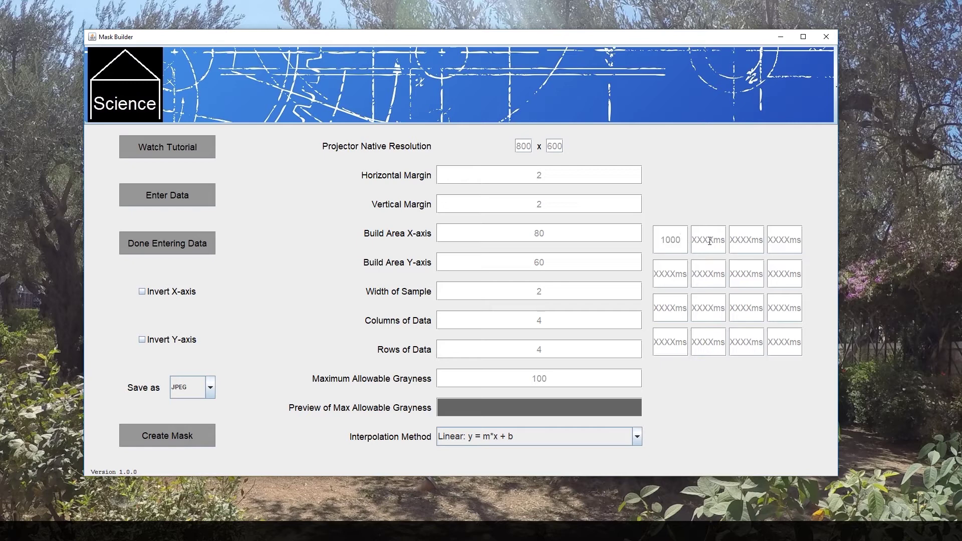
click(772, 347)
text(4000)
click(732, 344)
text(3000)
click(785, 308)
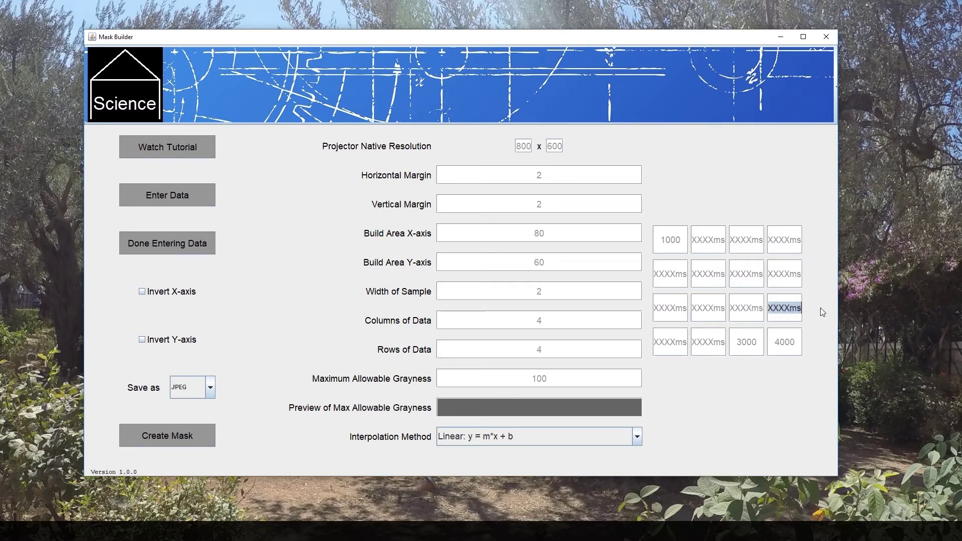
text(3000)
key(shift+Tab)
text(3000)
Fill 2000 into rows 3-4 of column 2 and columns 2-4 of row 2
click(706, 342)
text(2000)
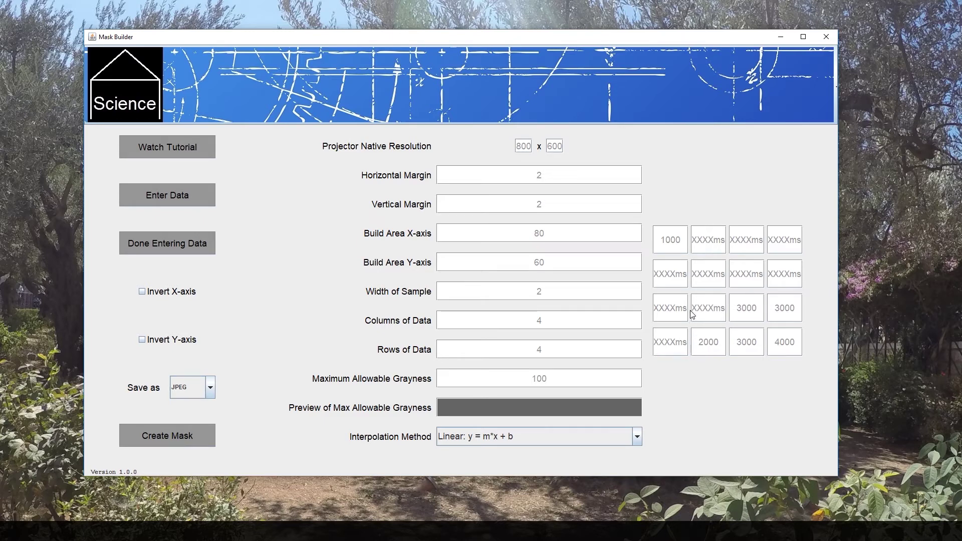
click(702, 309)
text(2000)
click(701, 276)
text(2000)
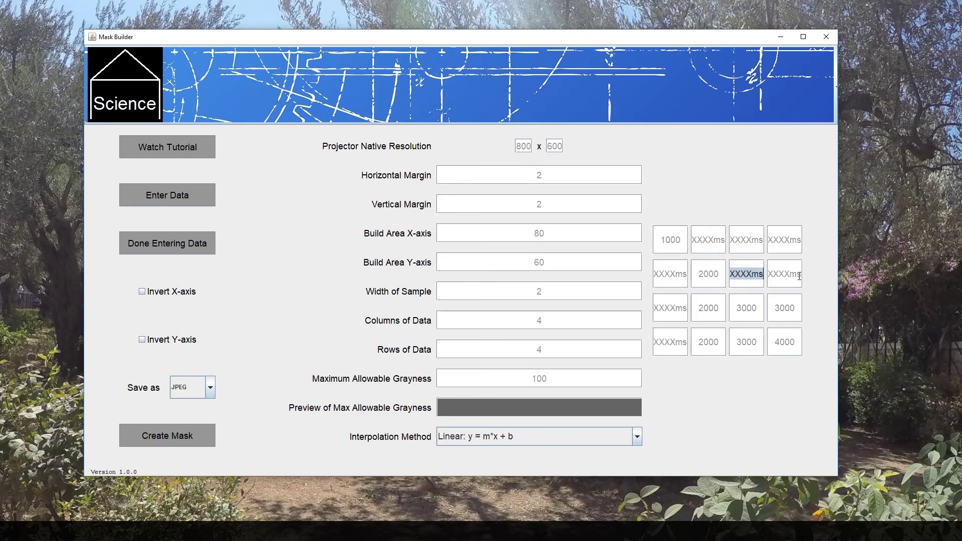
click(747, 273)
text(2000)
click(785, 274)
text(2000)
Fill 1000 into the rest of row 1 and the rest of column 1
click(770, 241)
text(1000)
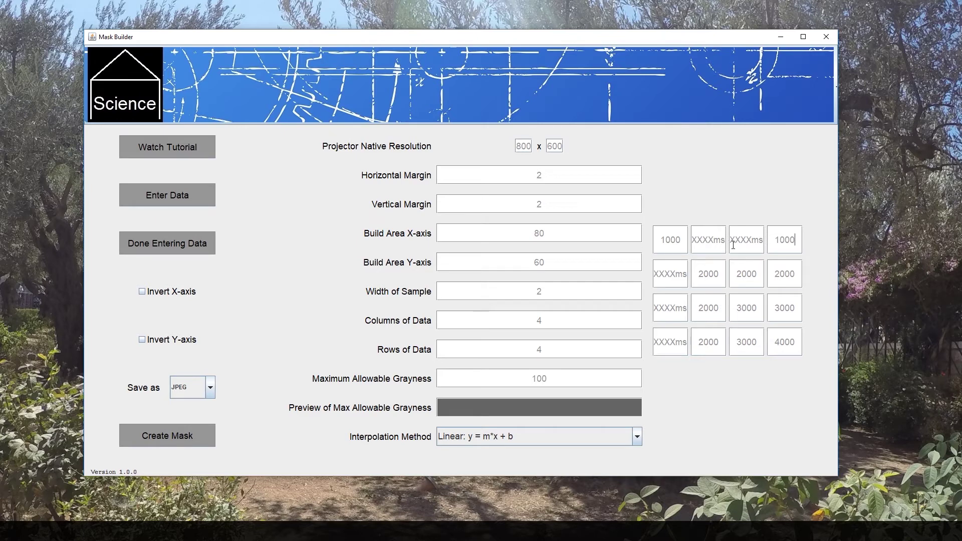
click(731, 241)
text(1000)
click(708, 241)
text(1000)
click(666, 274)
text(1000)
click(667, 307)
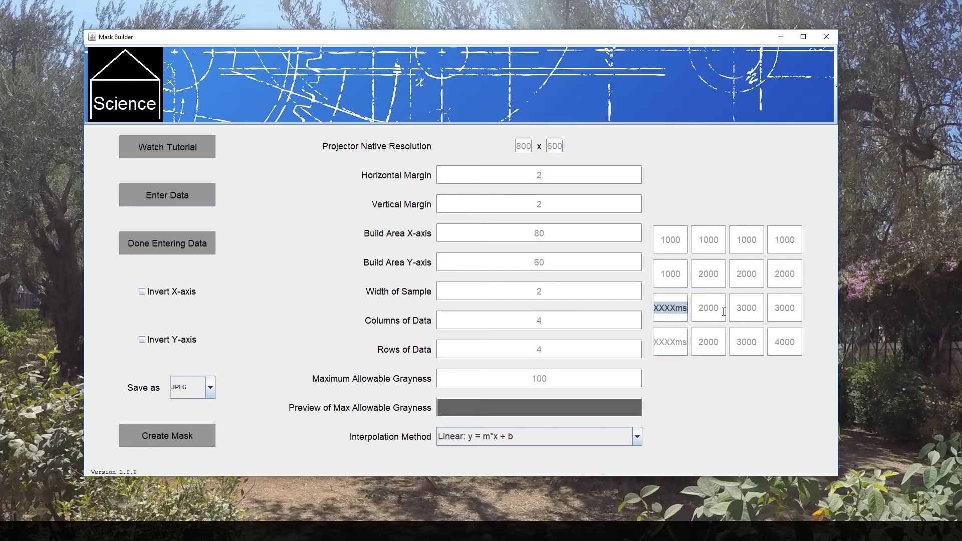
text(1000)
click(666, 342)
text(1000)
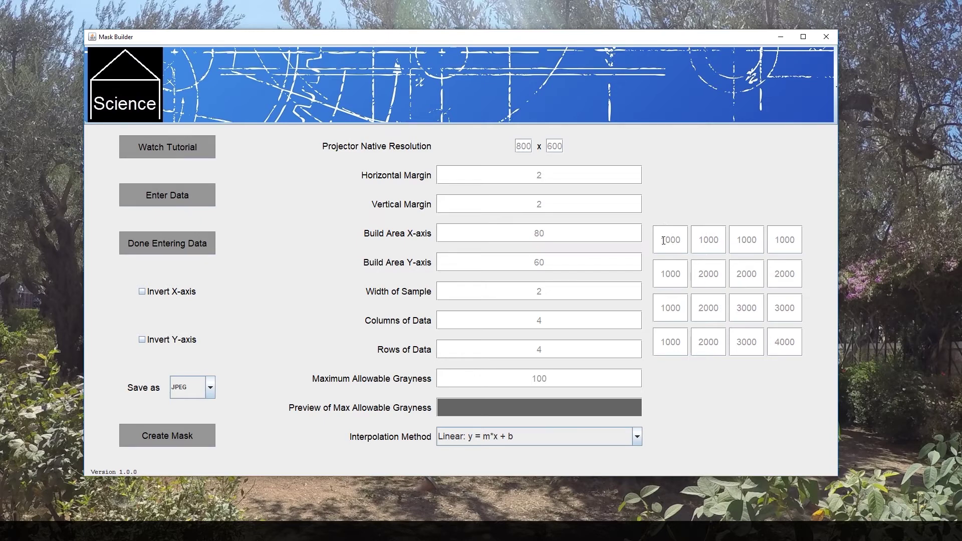
drag(665, 240, 662, 241)
drag(781, 342, 775, 343)
drag(776, 342, 779, 342)
Close and reopen data entry, confirming the 1000–4000 ms grid values remain
click(172, 245)
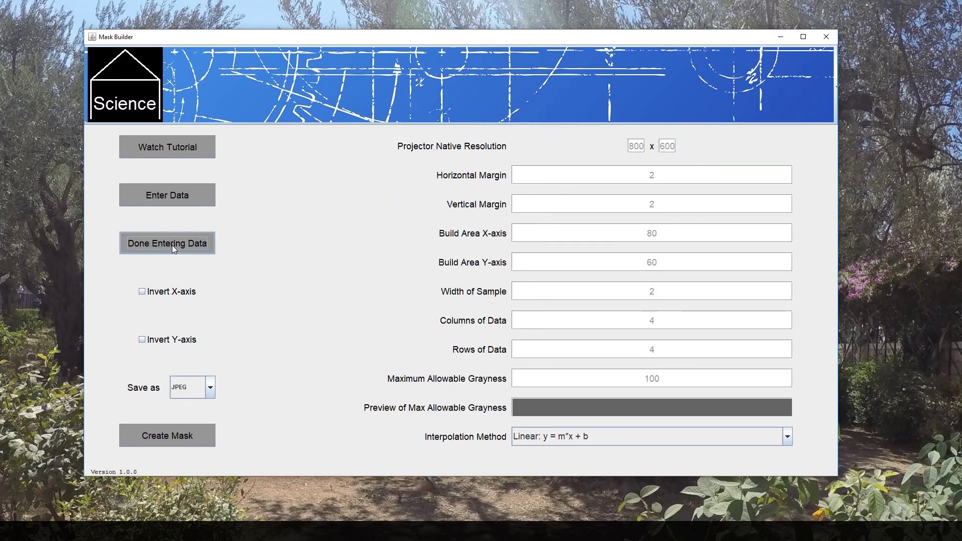
click(190, 201)
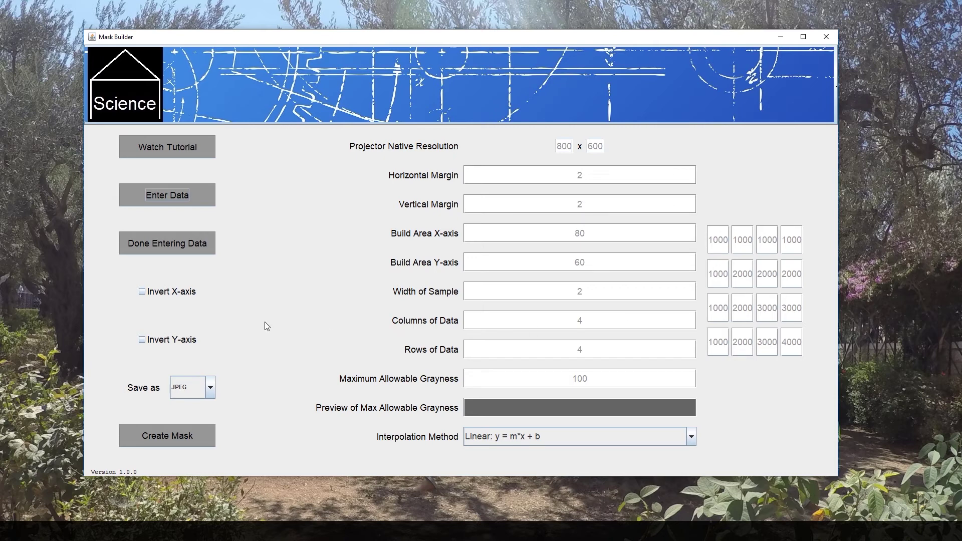
click(211, 388)
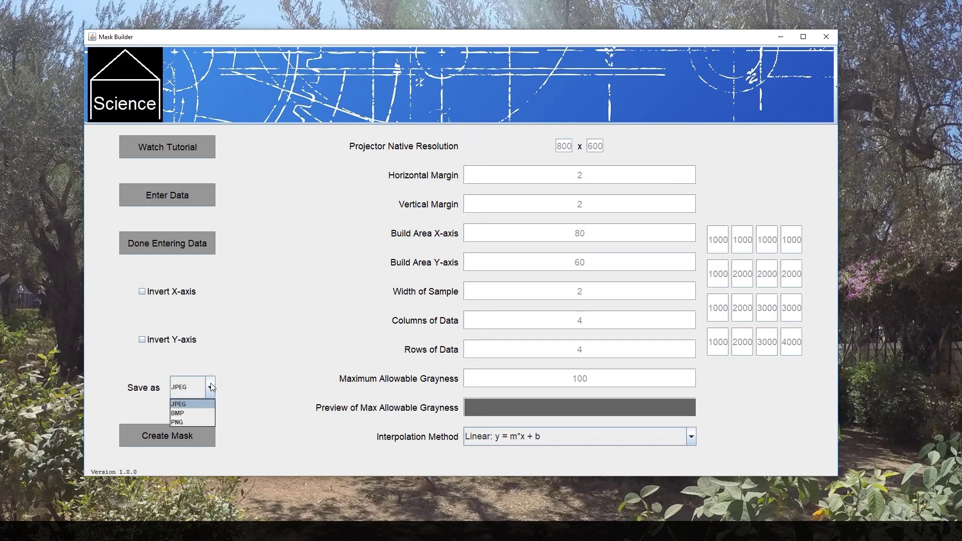
Switch the output format from JPEG to PNG and create the grayscale mask
click(188, 422)
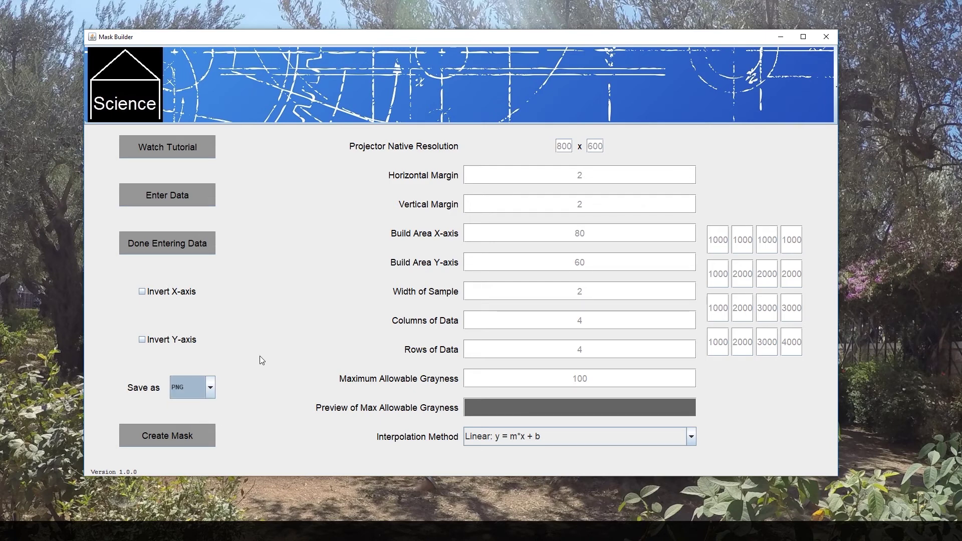
click(164, 438)
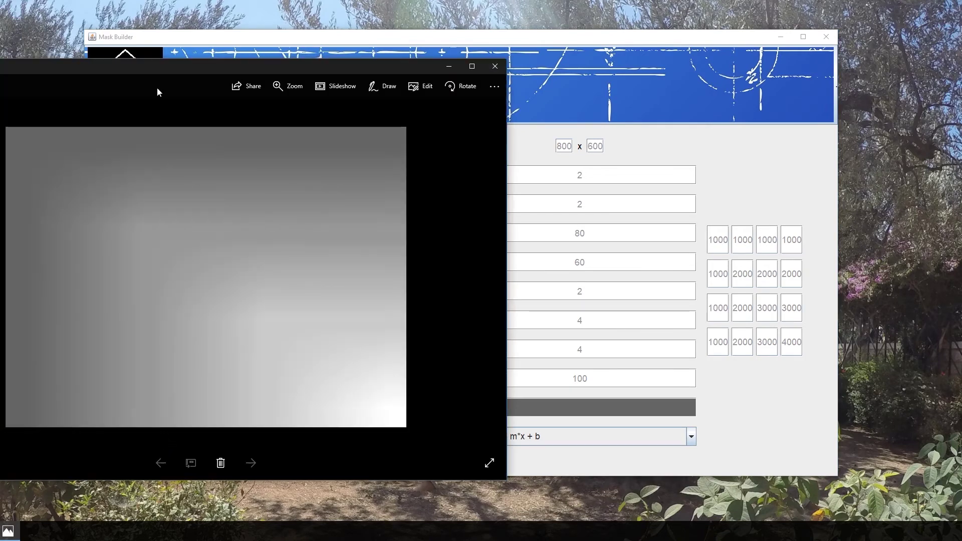
Reposition the Photos window to inspect Grayscale.png, then minimize it
drag(155, 67, 391, 78)
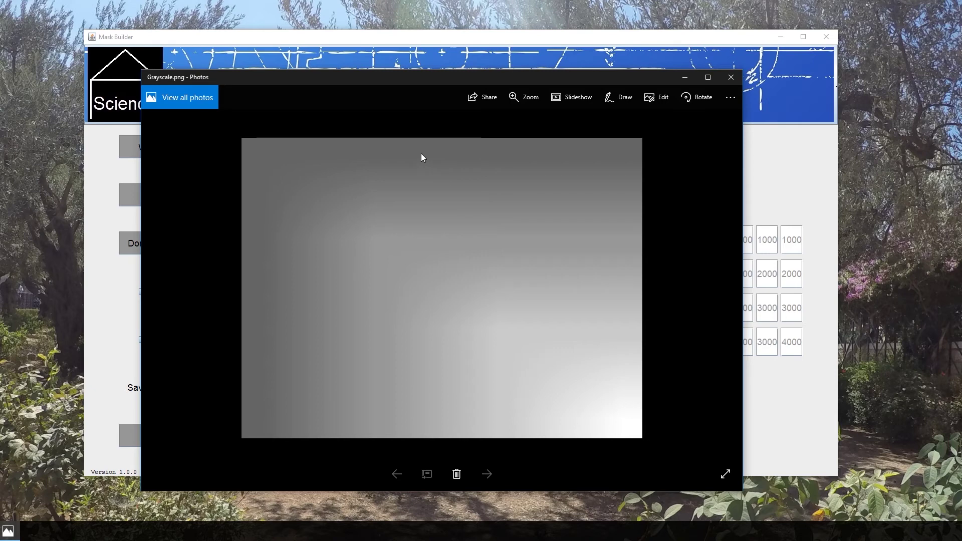
drag(407, 76, 424, 86)
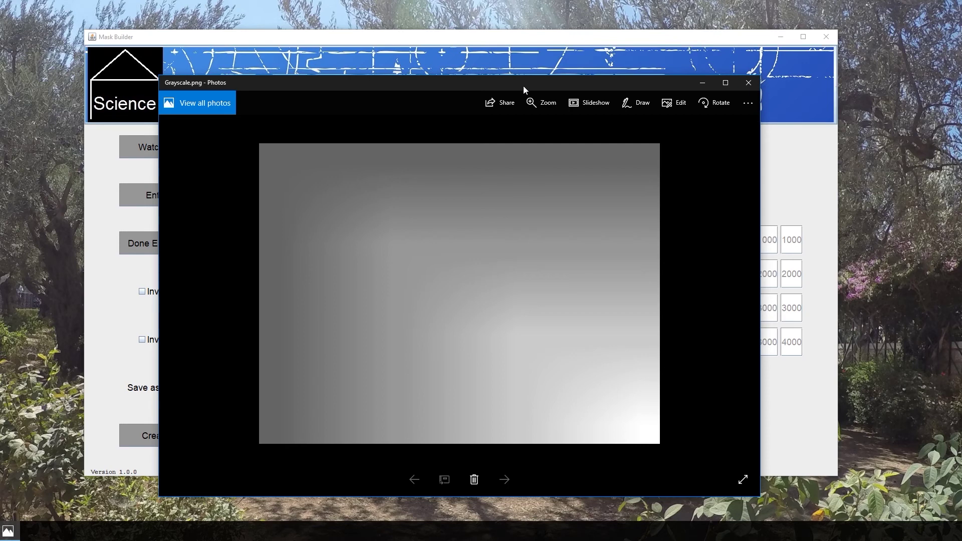
drag(524, 86, 454, 76)
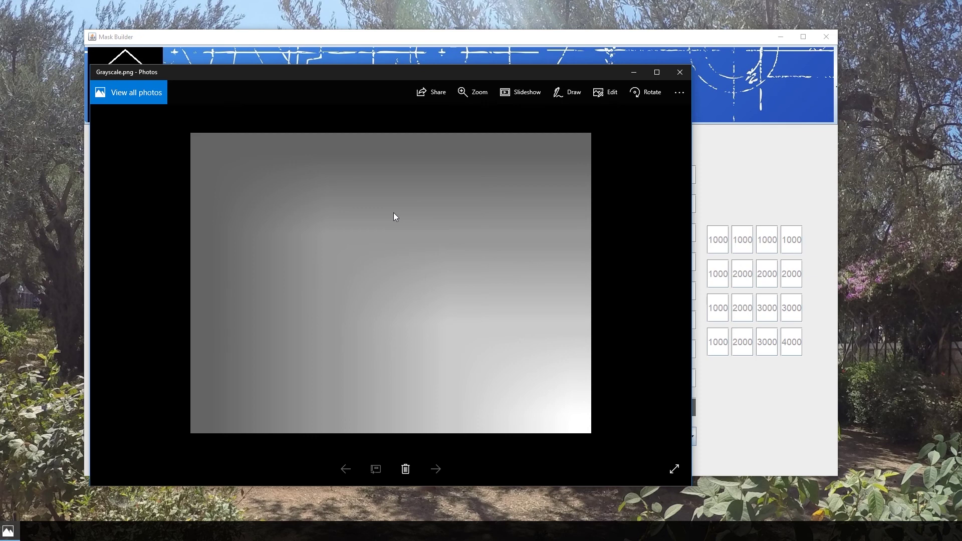
drag(368, 71, 437, 100)
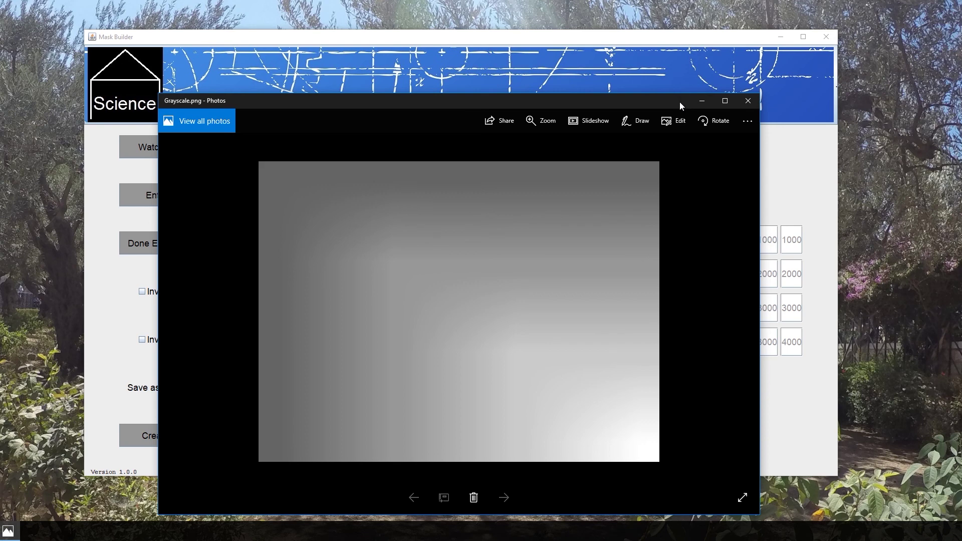
drag(680, 101, 678, 92)
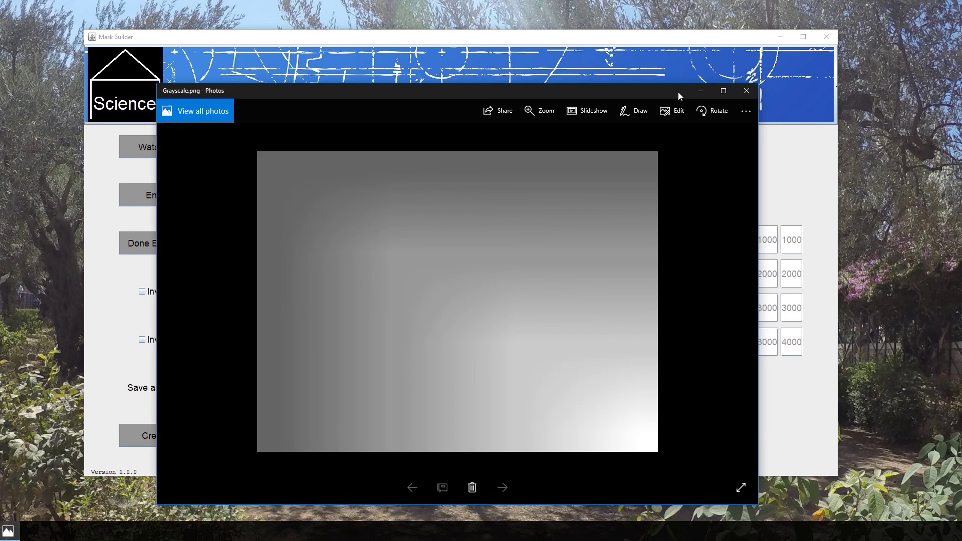
click(700, 91)
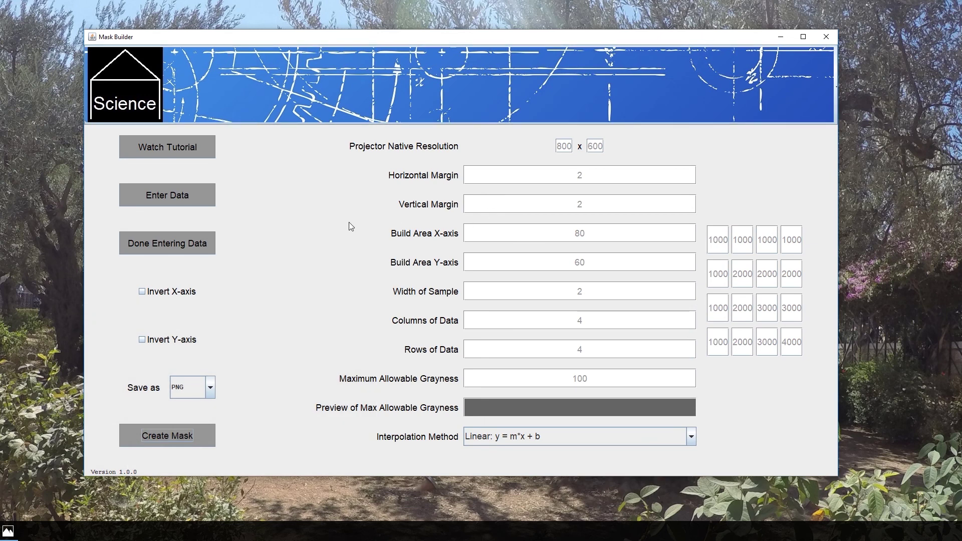